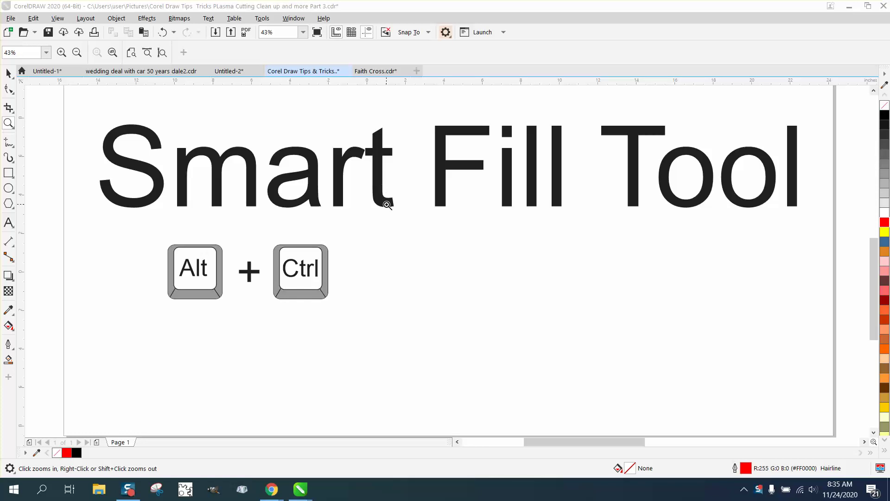
Step: Draw two overlapping rectangles right of the Ctrl keycap and weld them into one shape
left_click(8, 172)
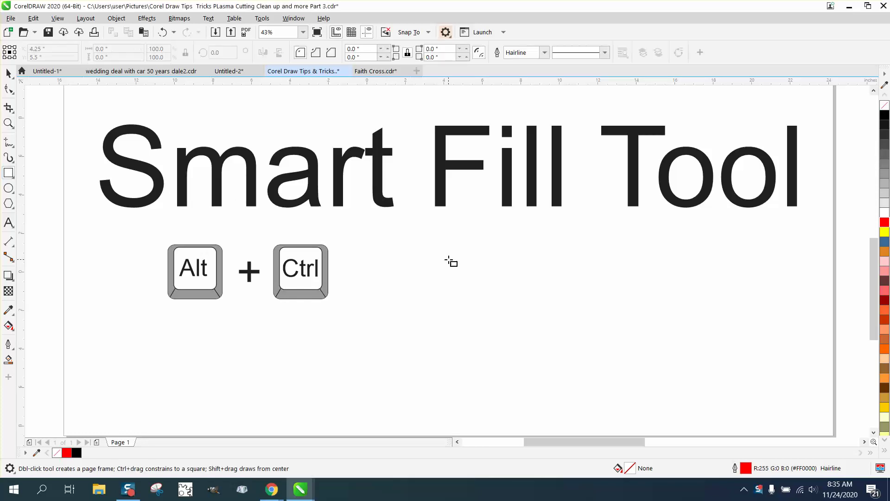
left_click_drag(447, 261, 511, 312)
mouse_move(531, 287)
left_mouse_down()
mouse_move(499, 316)
mouse_move(477, 320)
left_mouse_up()
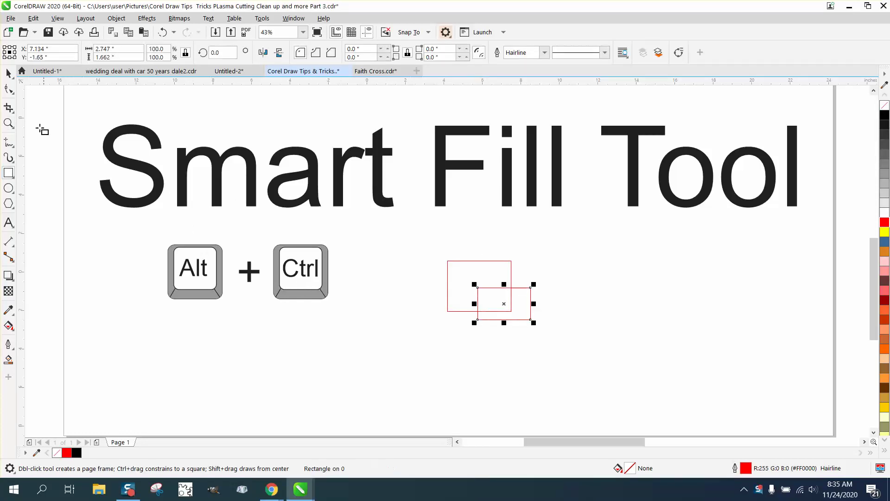
left_click(8, 72)
left_click_drag(410, 235, 551, 338)
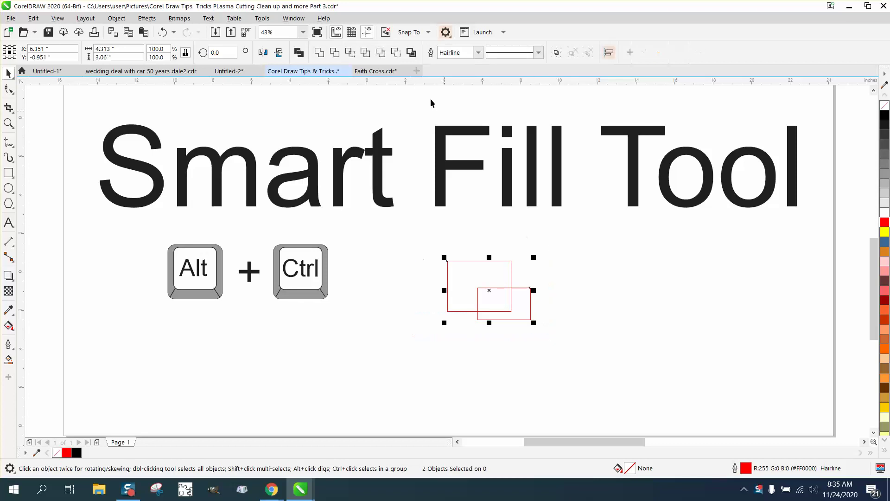
left_click(319, 52)
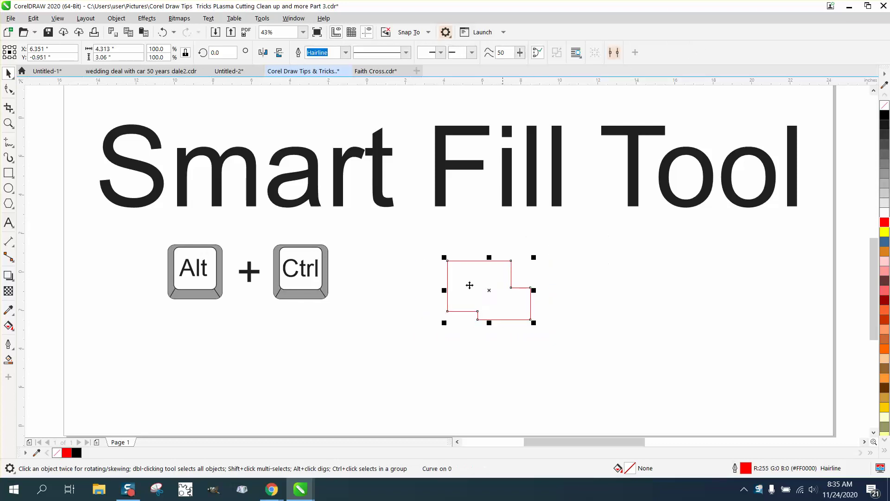
Step: Smart Fill the welded shape black, move the copy right, make it a black outline, then delete both shapes
left_click(9, 359)
left_click(468, 288)
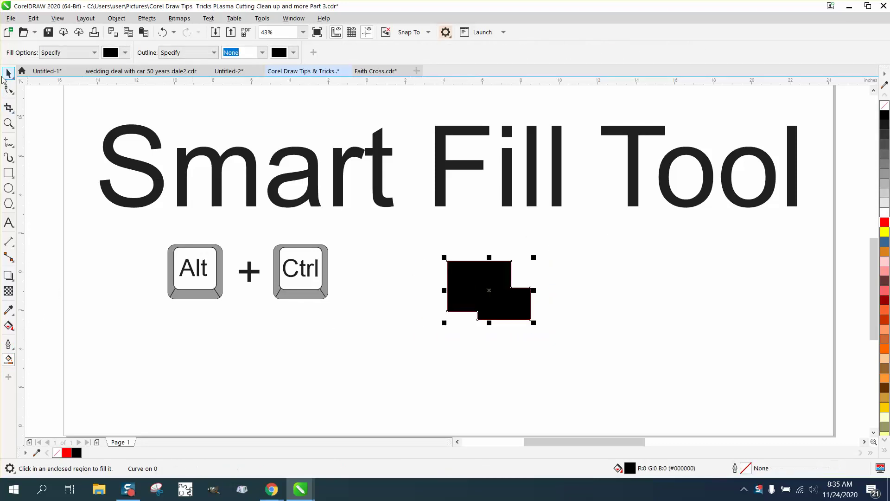
left_click(8, 73)
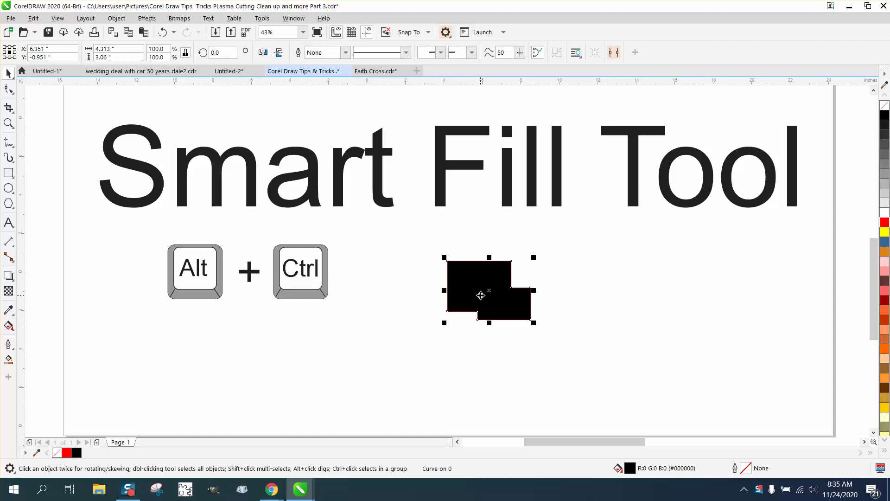
left_click_drag(478, 297, 608, 297)
left_click(885, 105)
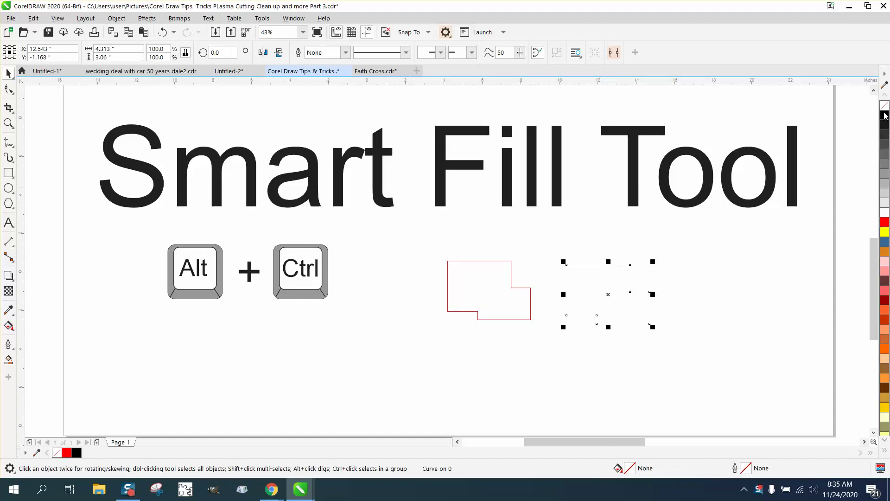
right_click(884, 115)
left_click_drag(435, 238, 737, 350)
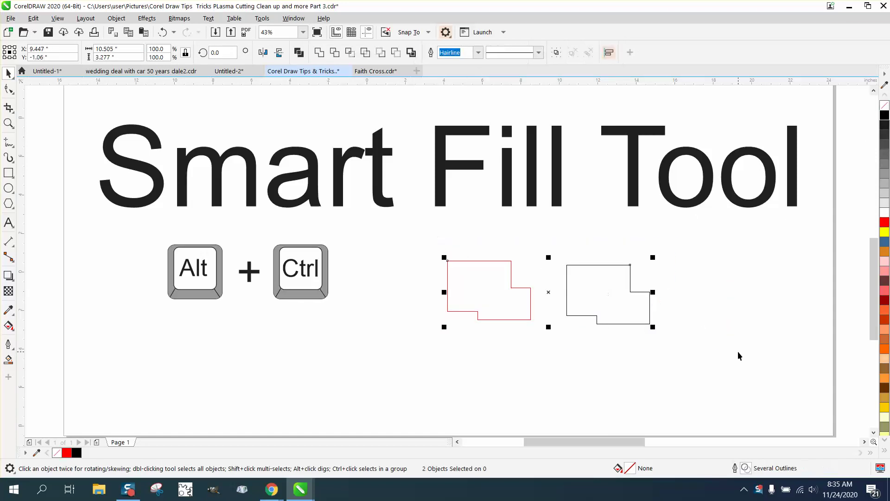
key("Delete")
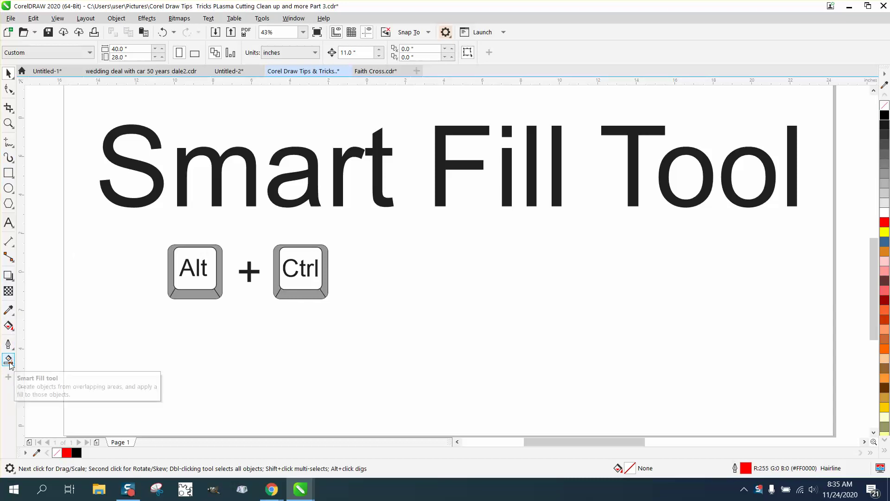
Step: Hide Smart Fill from the toolbox using the quick-customize list
left_click(8, 378)
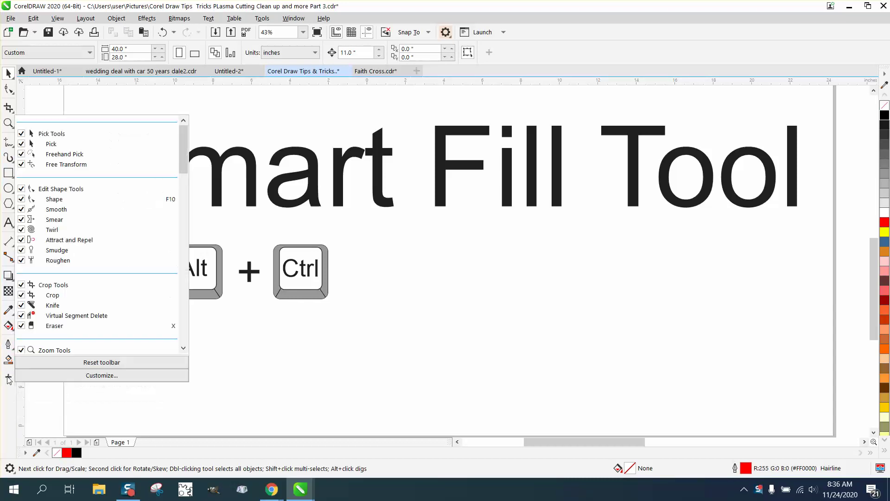
left_click_drag(184, 157, 182, 333)
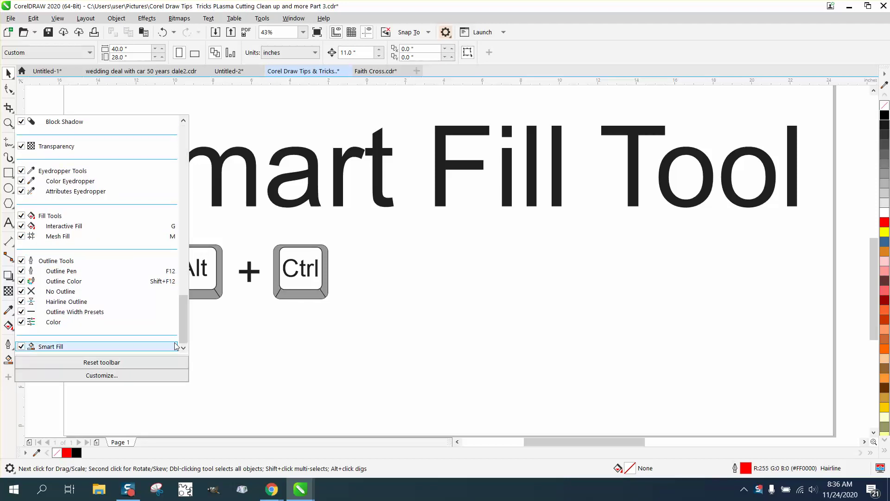
left_click(16, 347)
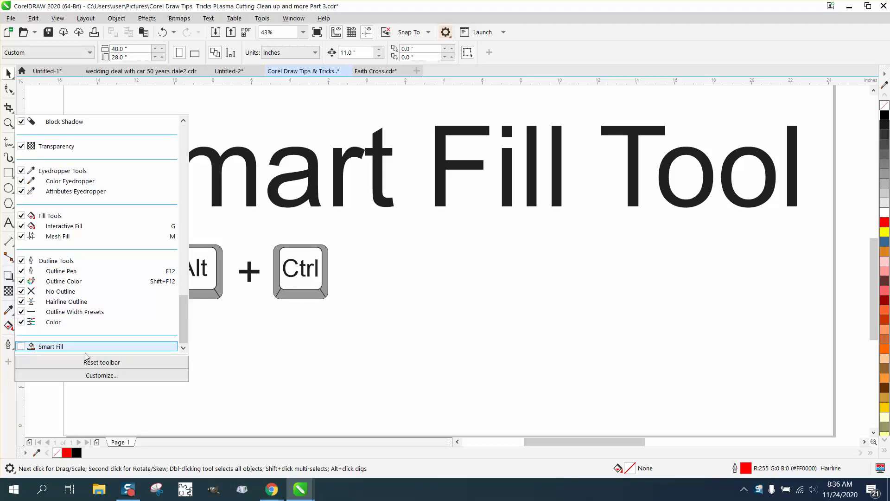
left_click(230, 366)
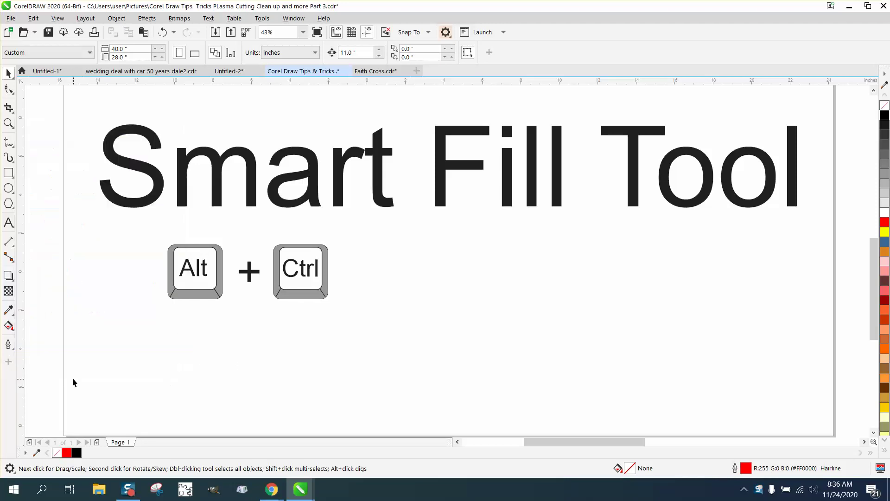
Step: Add Smart Fill back to the toolbox from the quick-customize list
left_click(9, 363)
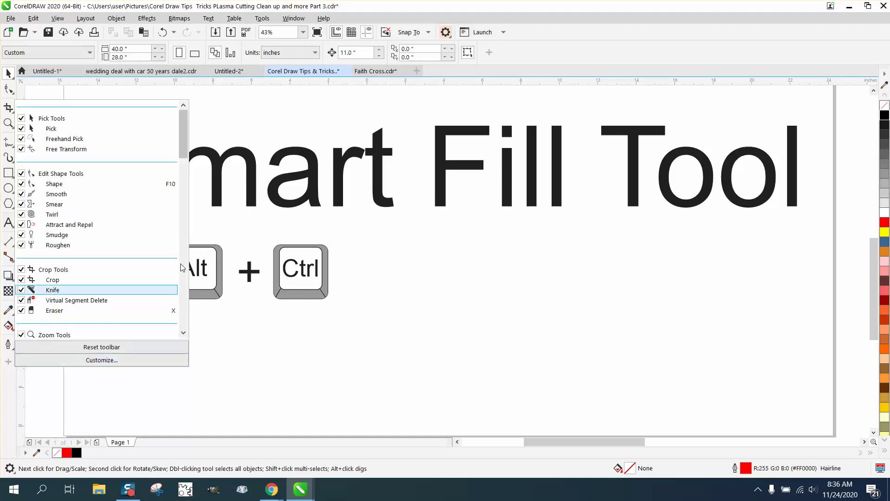
left_click_drag(183, 153, 183, 316)
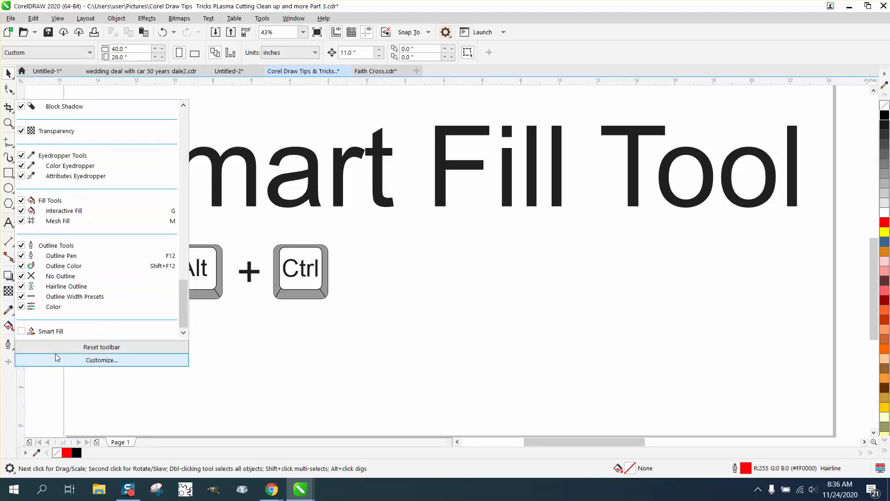
left_click(21, 331)
left_click(222, 393)
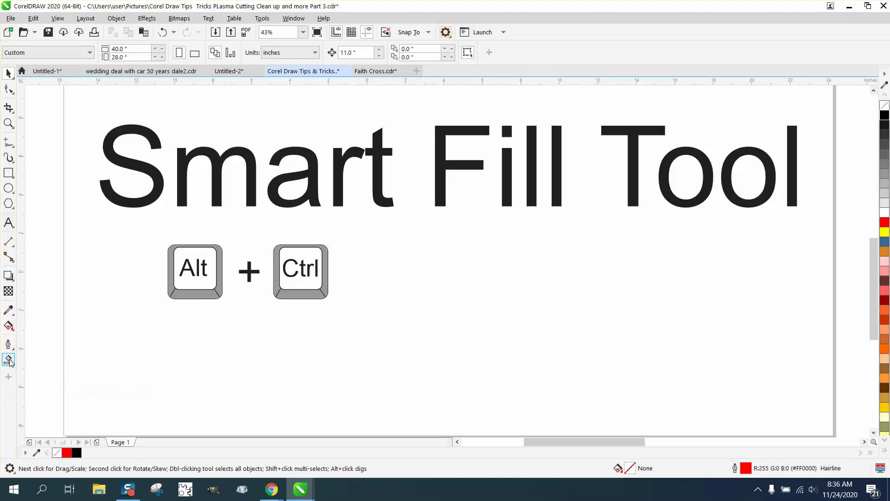
Step: Select the Smart Fill tool, then open and close the quick-customize list
left_click_drag(8, 362, 530, 36)
left_click(9, 360)
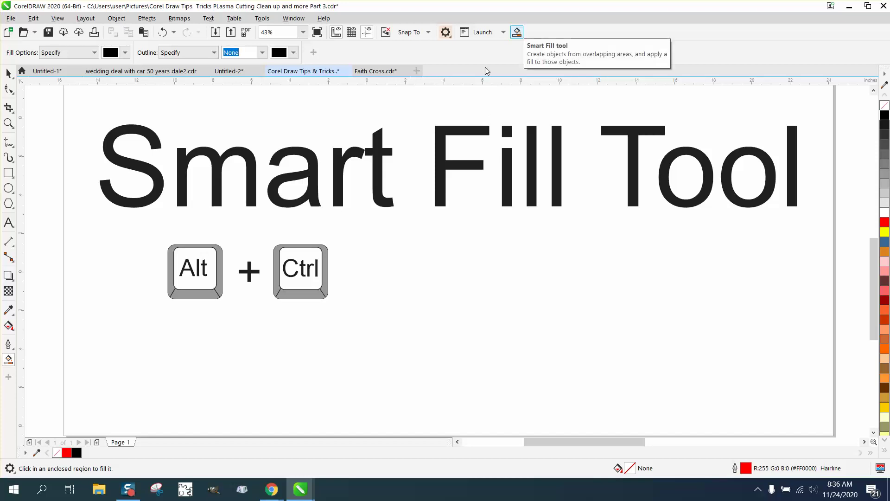
left_click(9, 378)
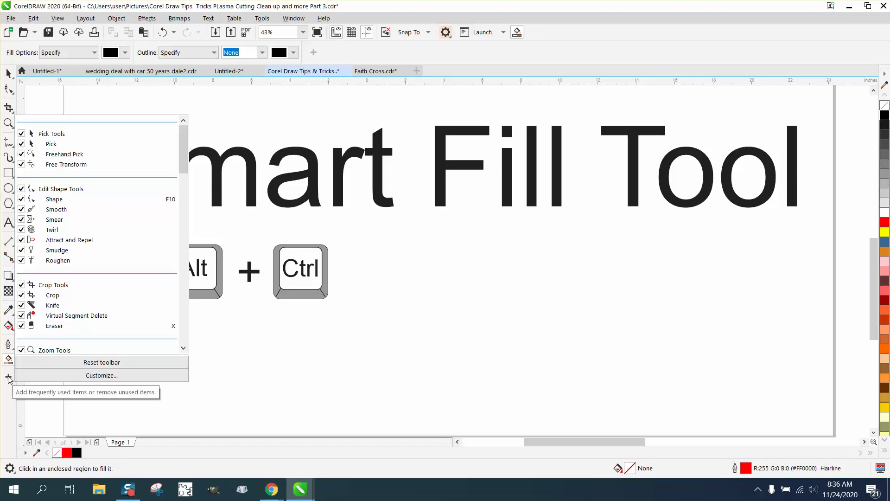
left_click(9, 379)
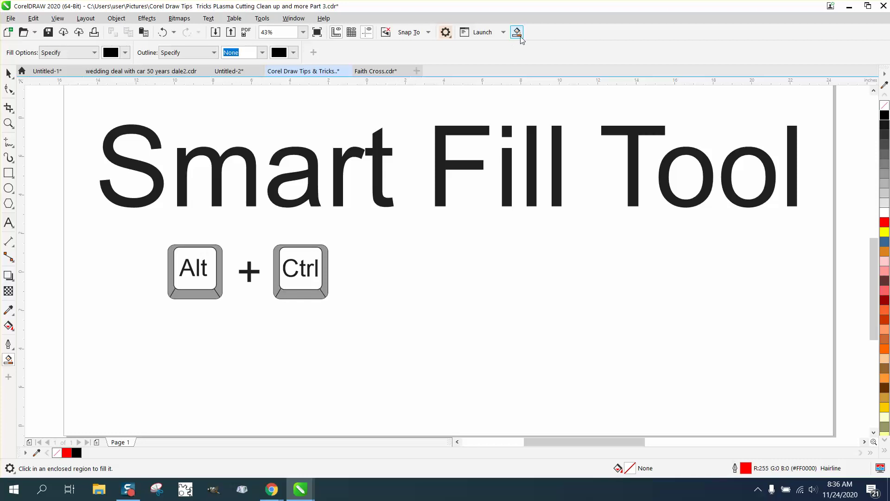
Step: Undo the stray fill, draw a rectangle beside the Ctrl keycap, and Smart Fill it black
left_click(330, 114)
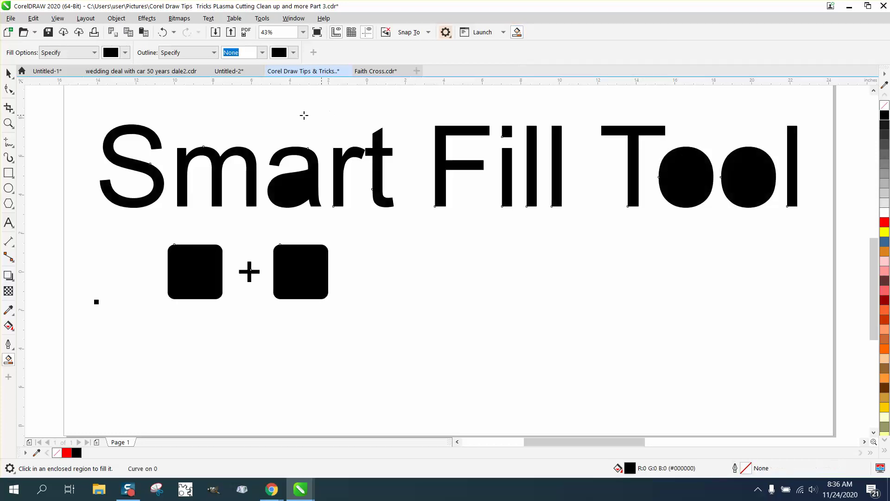
left_click(163, 33)
left_click(8, 173)
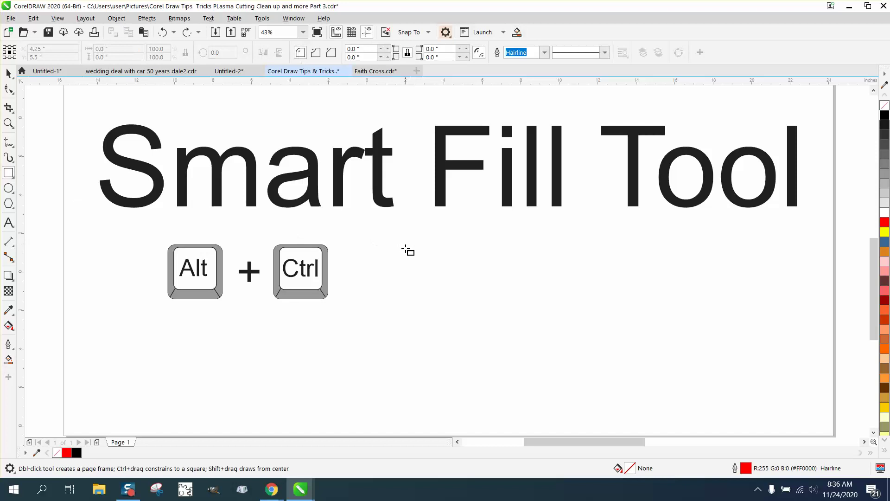
left_click_drag(406, 249, 466, 299)
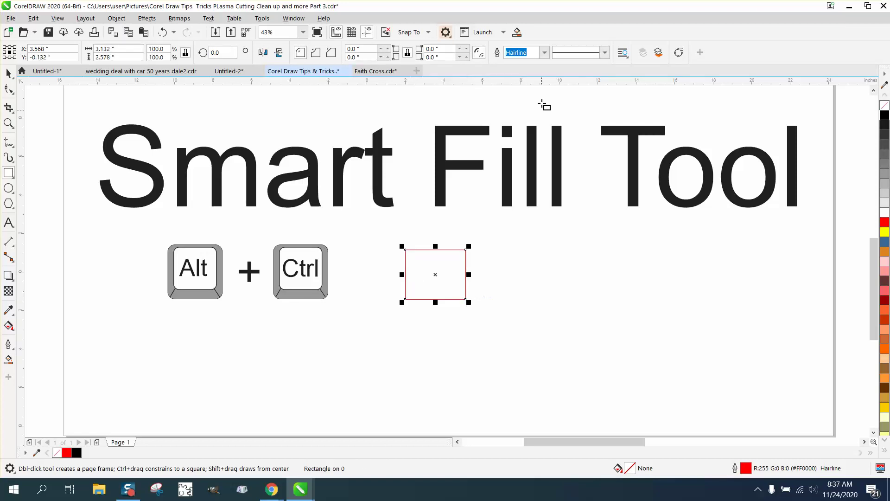
left_click(517, 32)
left_click(422, 272)
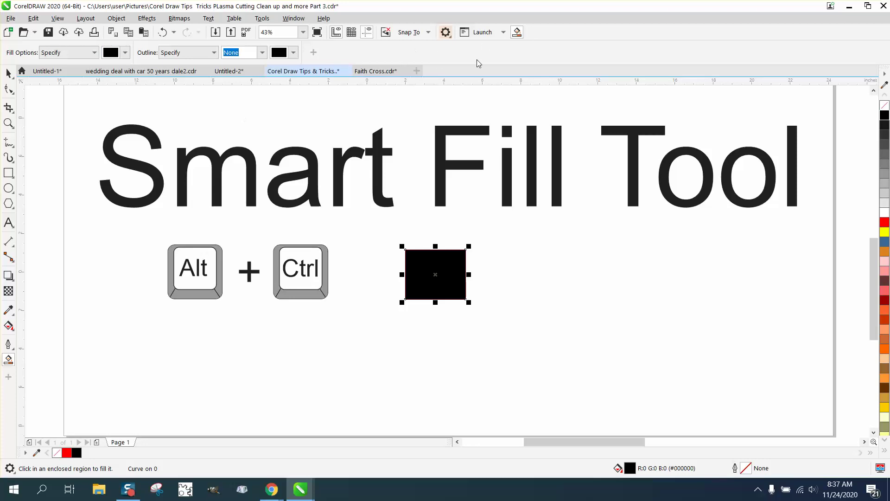
Step: Undo the black fill; set Smart Fill to No Fill with a specified red Hairline outline
left_click(163, 32)
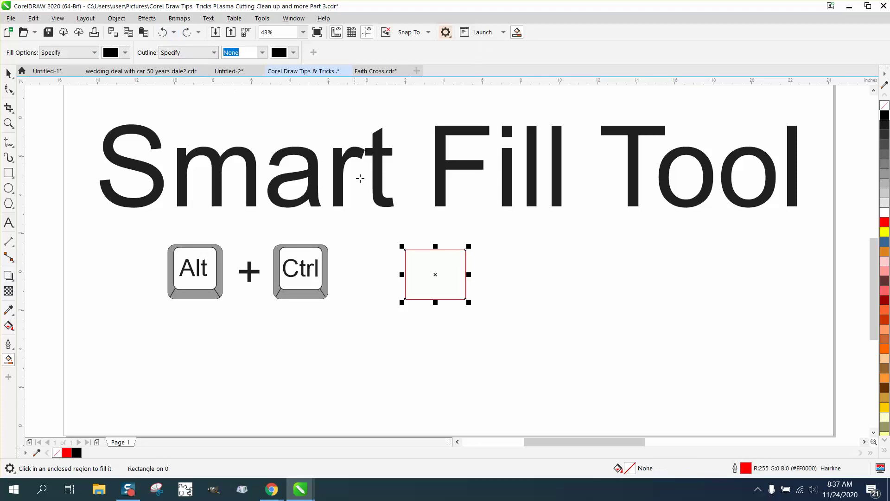
left_click(92, 52)
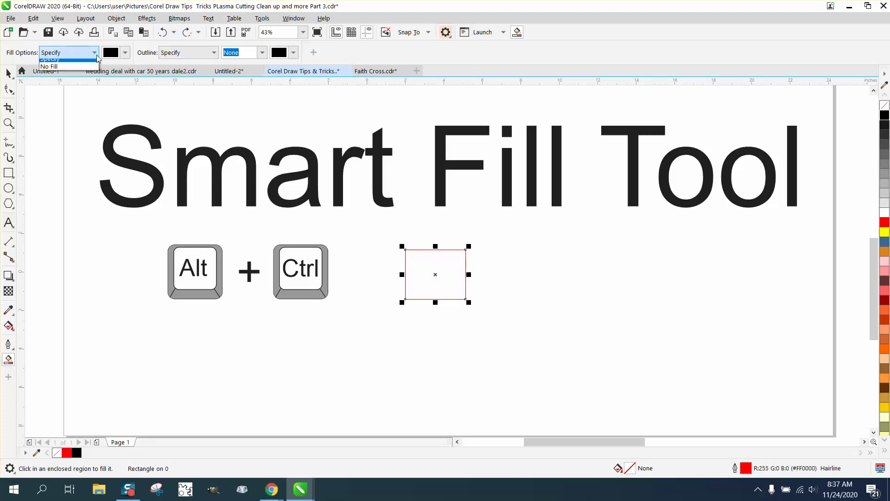
left_click(65, 80)
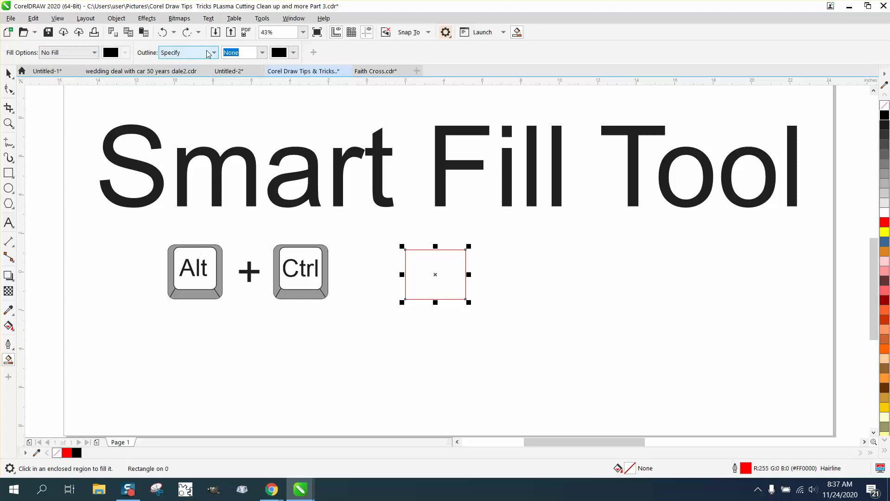
left_click(208, 54)
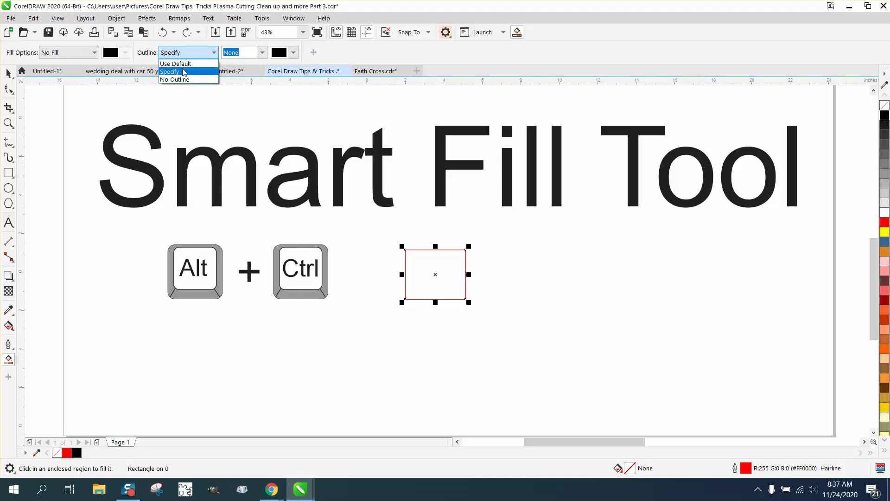
left_click(180, 74)
left_click(262, 53)
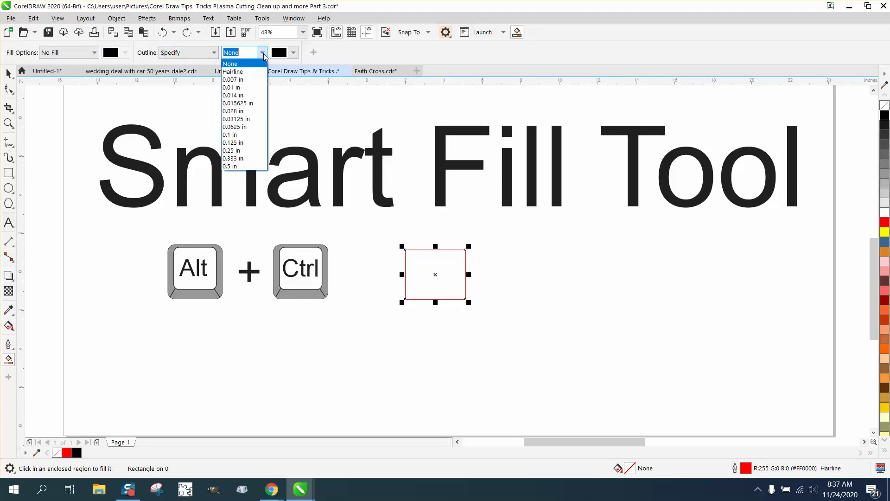
left_click(251, 73)
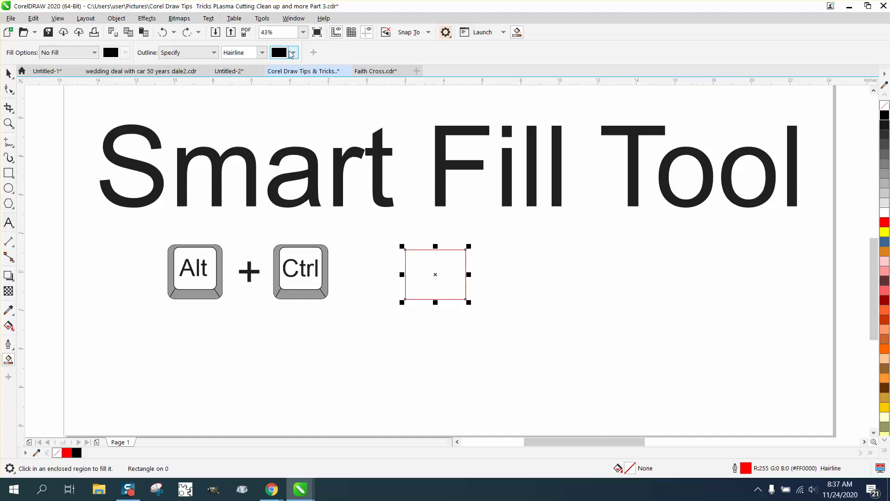
left_click(293, 53)
left_click(323, 121)
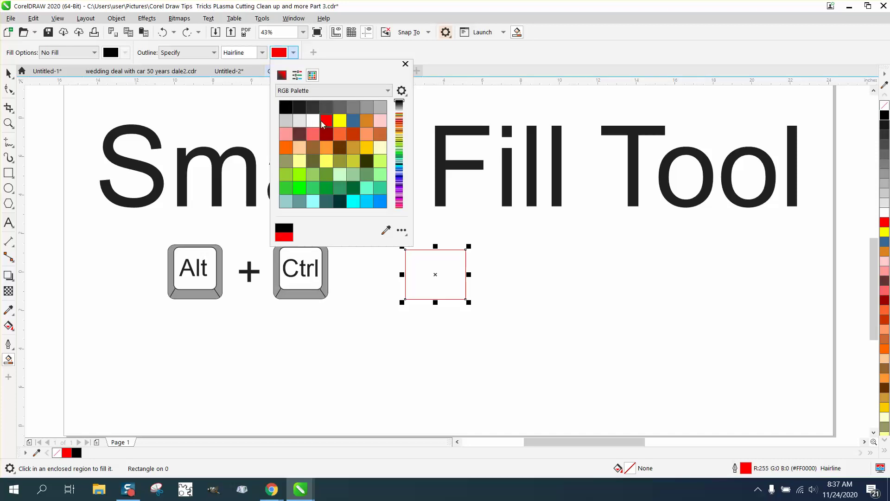
left_click(473, 220)
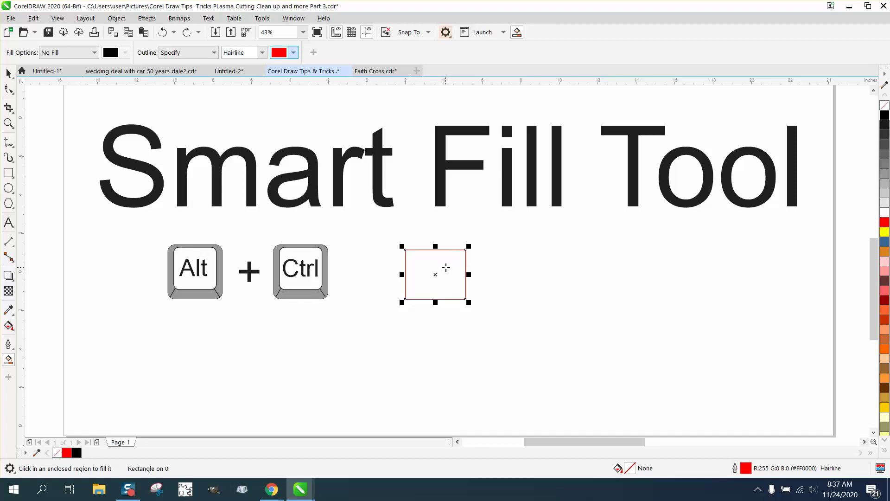
Step: Smart Fill a red hairline copy of the rectangle, move it right of the original, and select the title
left_click(446, 268)
key("space")
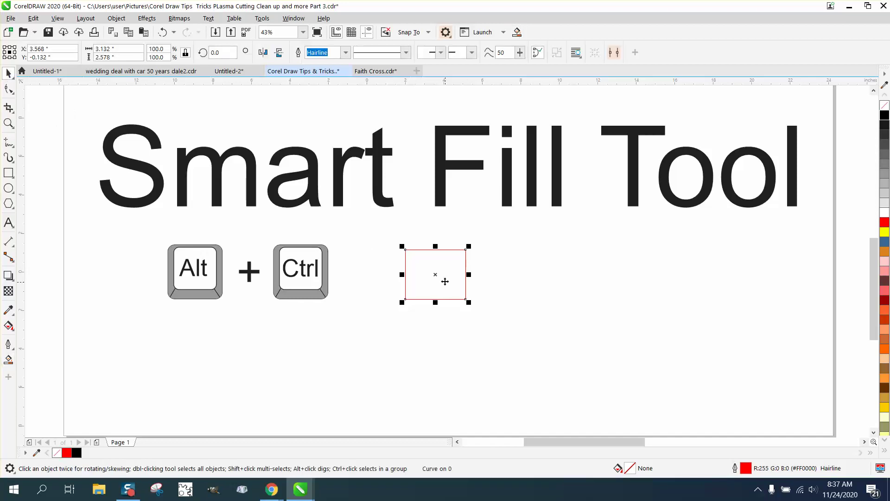
left_click_drag(445, 281, 536, 292)
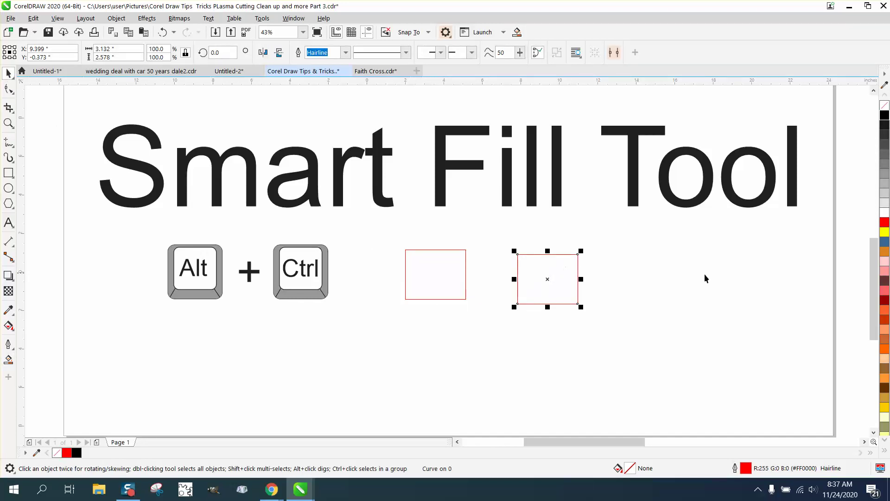
left_click(633, 204)
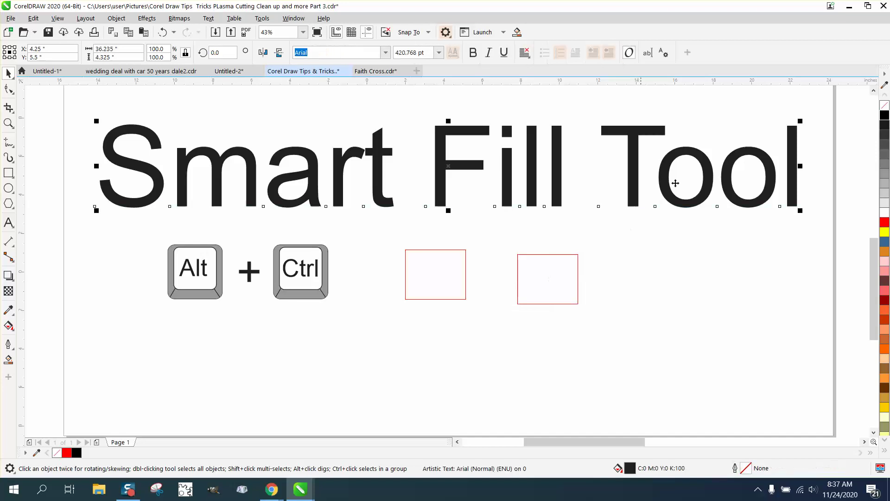
Step: Give the title no fill with a black outline, then Smart Fill a red hairline T and move it below
left_click(884, 107)
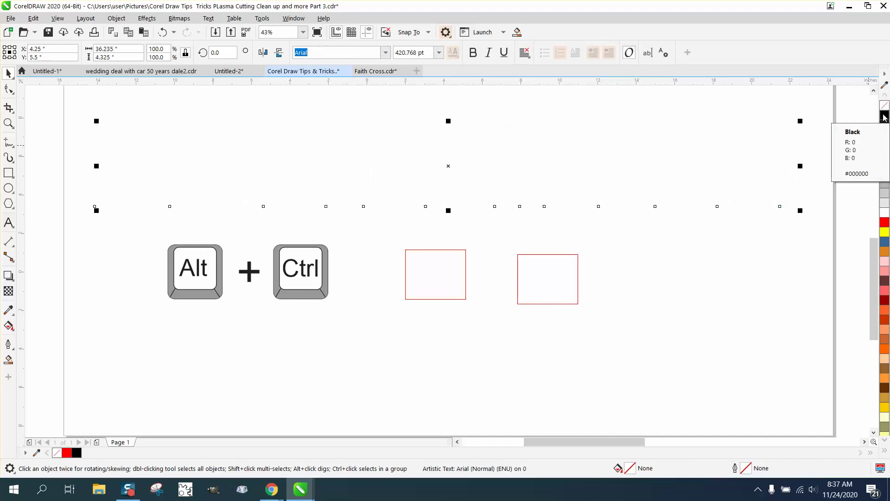
right_click(885, 118)
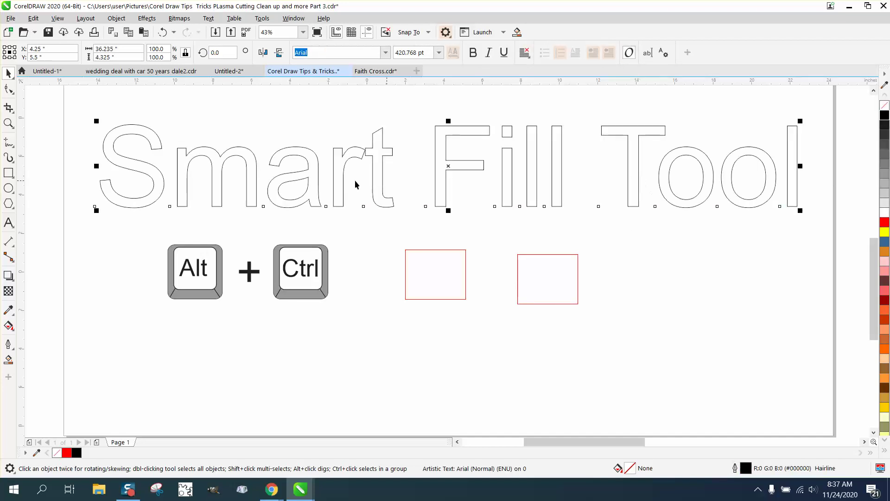
left_click(8, 359)
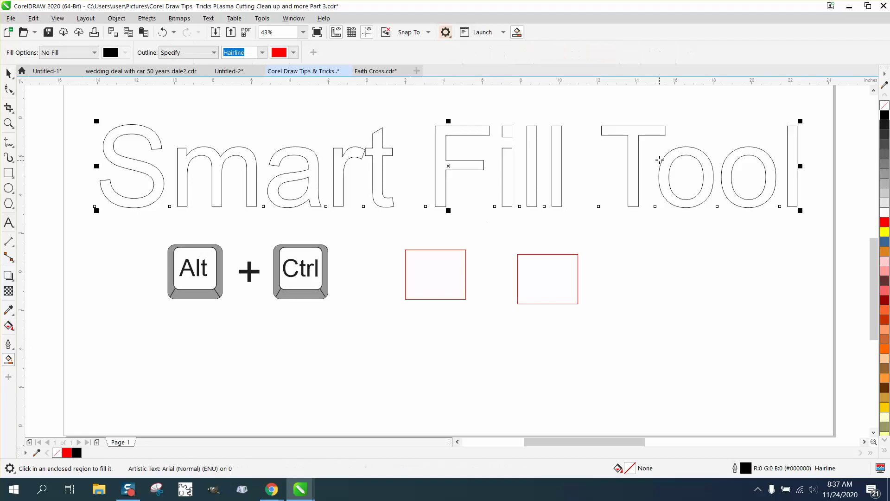
left_click(636, 158)
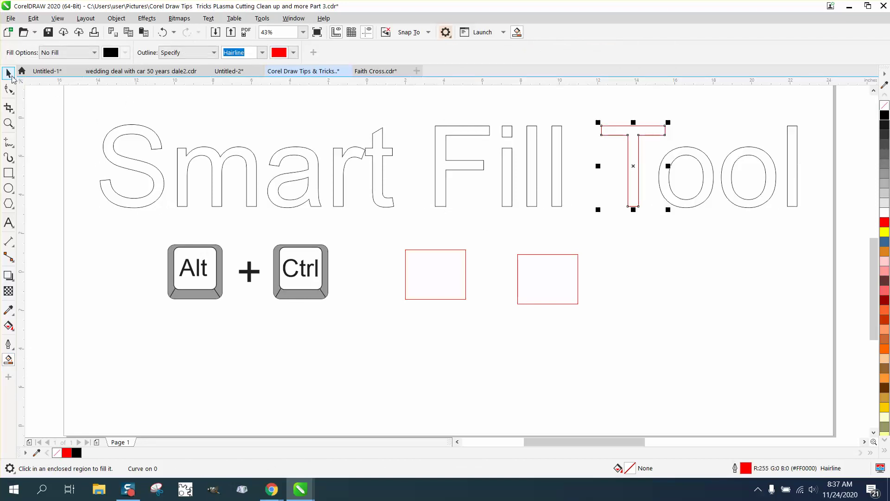
left_click(9, 73)
left_click_drag(629, 169, 635, 275)
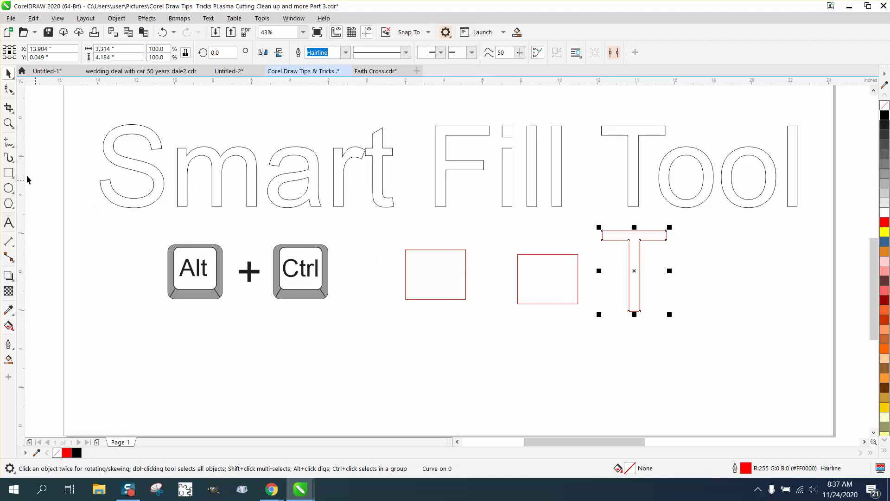
Step: Zoom in and cut a gap in the red rectangle's top edge with Virtual Segment Delete inside a tiny rectangle
left_click(8, 124)
left_click_drag(505, 245, 626, 302)
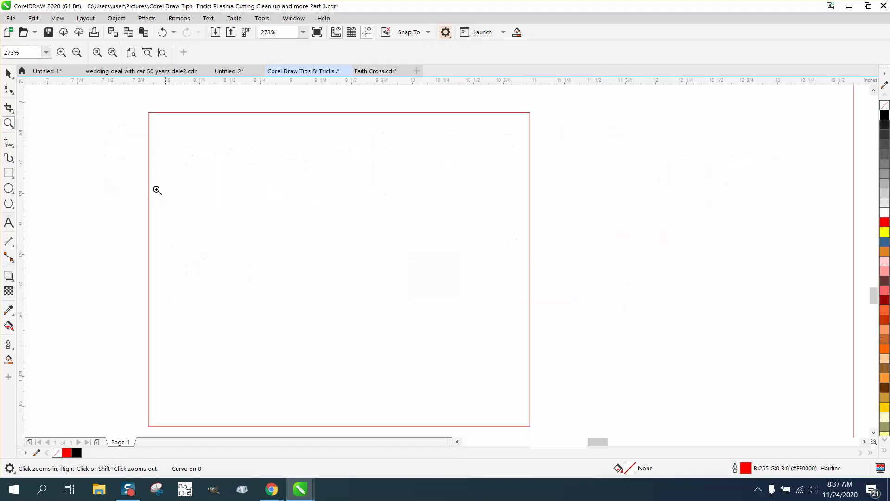
left_click(3, 172)
left_click_drag(325, 107, 386, 138)
left_click(9, 123)
left_click(10, 110)
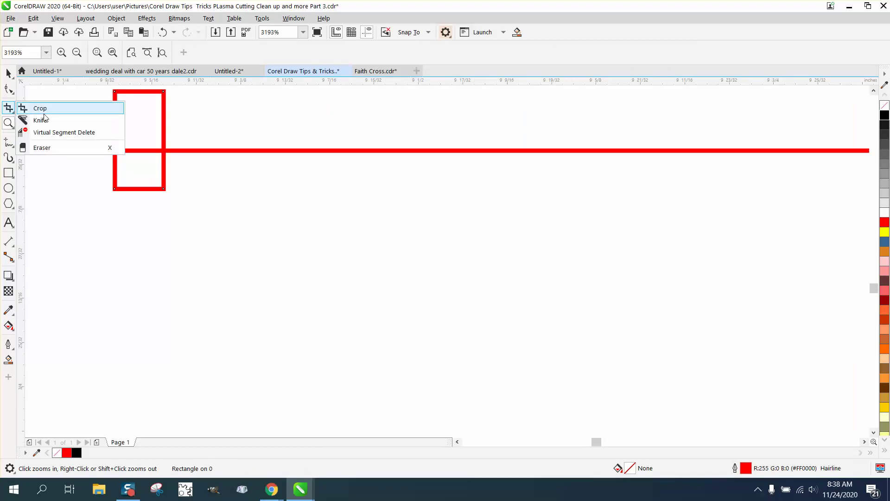
left_click(48, 132)
left_click(148, 151)
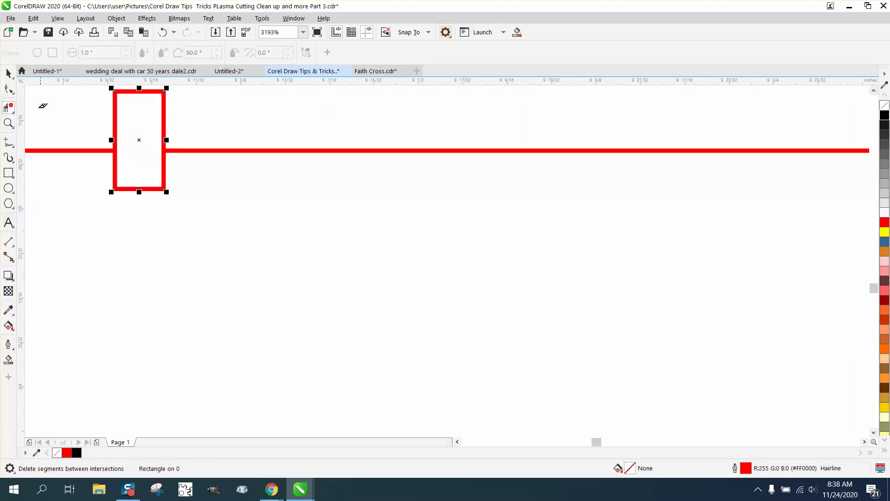
left_click(9, 74)
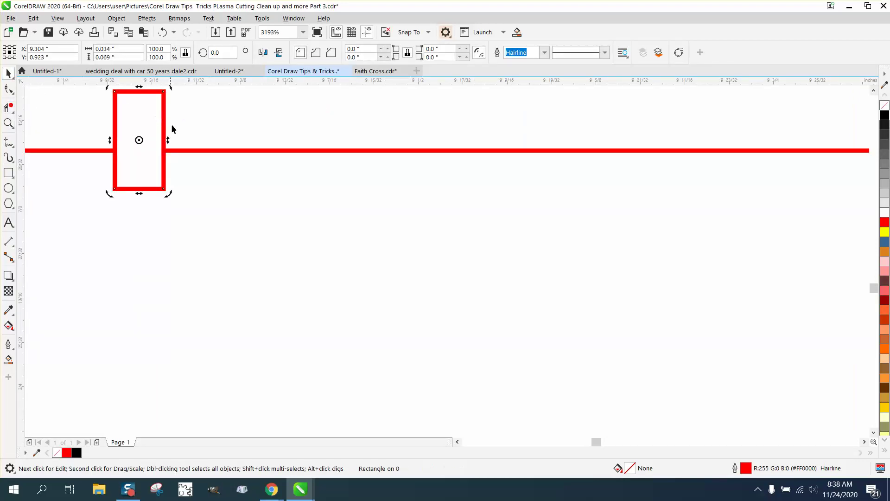
key("Delete")
Step: Drag the loose end node of the broken edge nearly back to the other segment
left_click(9, 89)
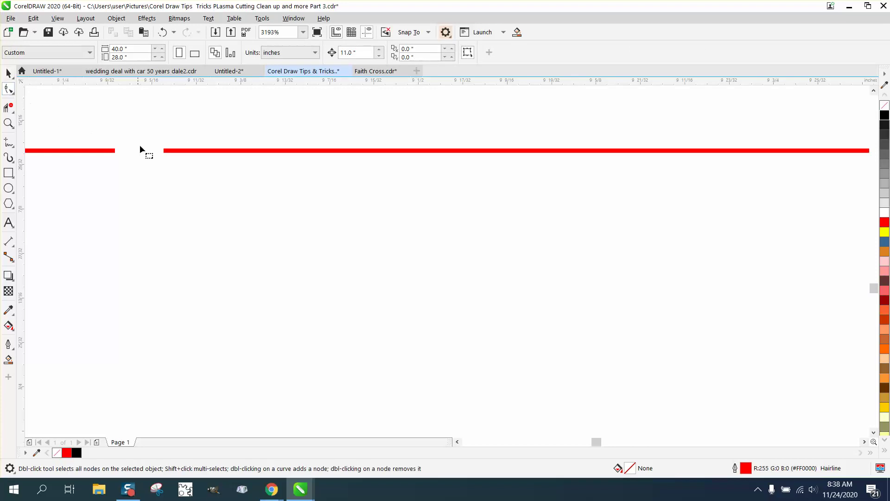
left_click(163, 151)
left_click_drag(163, 150, 127, 152)
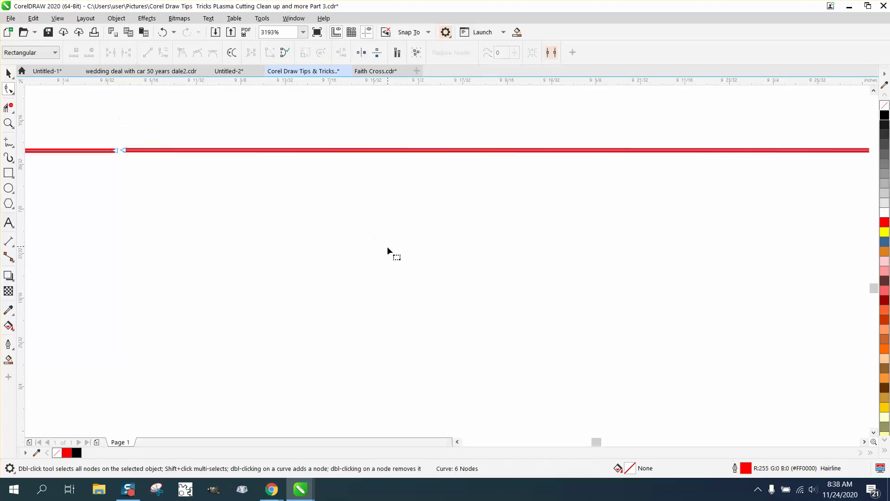
scroll(391, 252, "down", 3)
scroll(395, 252, "down", 1)
left_click(9, 72)
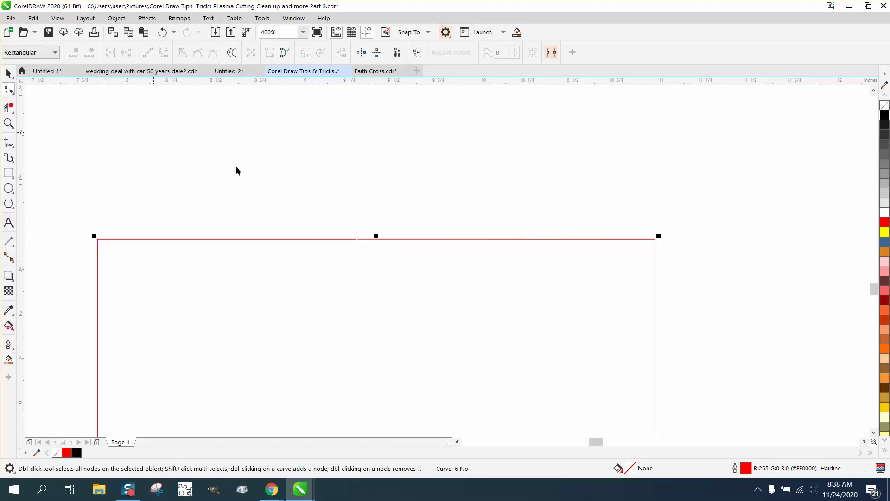
scroll(295, 181, "down", 1)
Step: Draw a larger rectangle around the square, try a Smart Fill inside, then undo it
scroll(302, 191, "down", 1)
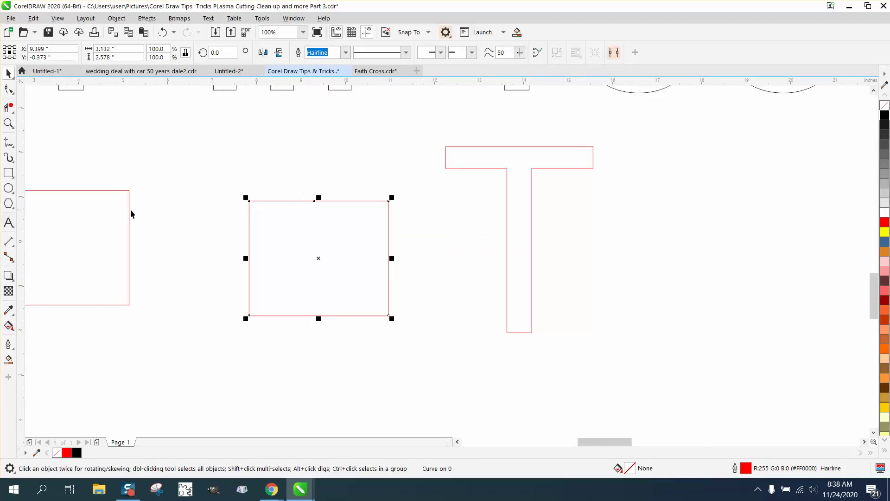
left_click(8, 173)
left_click_drag(237, 179, 410, 329)
left_click(8, 359)
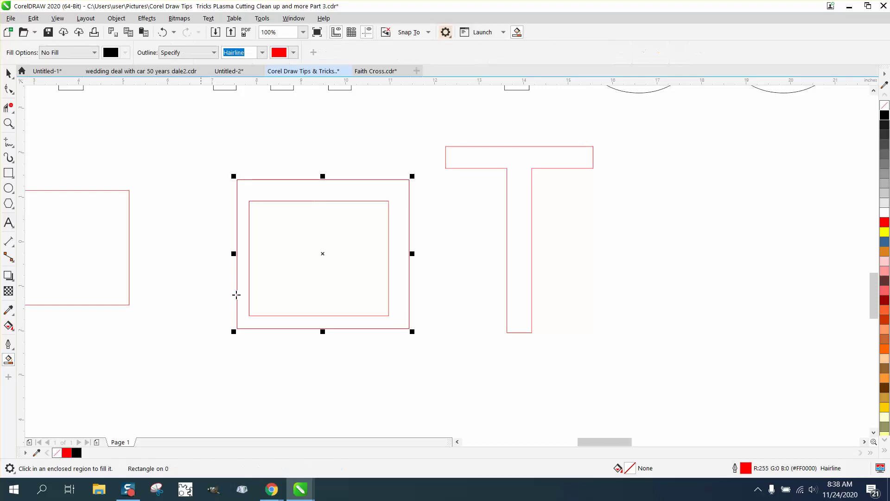
left_click(288, 270)
left_click(162, 34)
Step: Set Smart Fill to a specified fill with No Outline and fill the enclosed area black
left_click(93, 53)
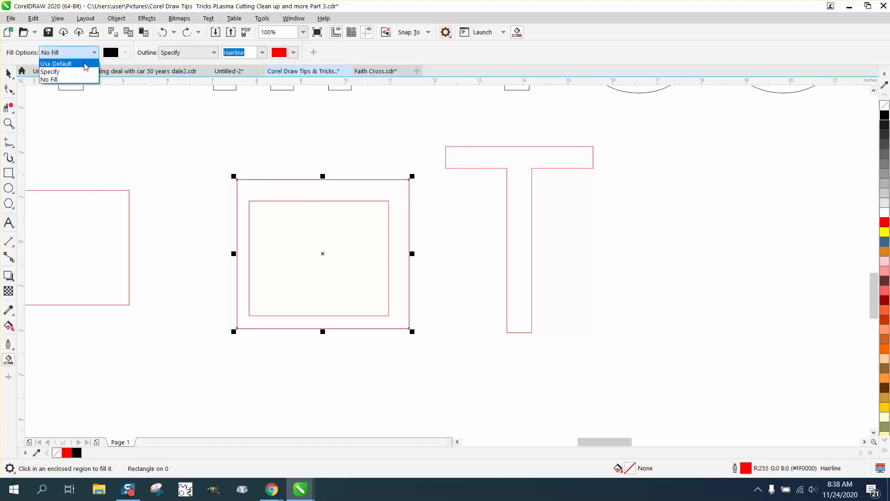
left_click(67, 72)
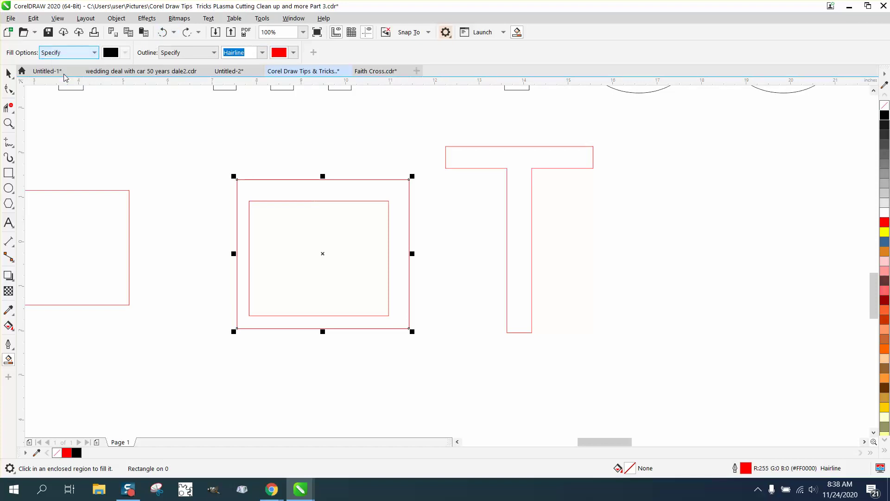
left_click(211, 53)
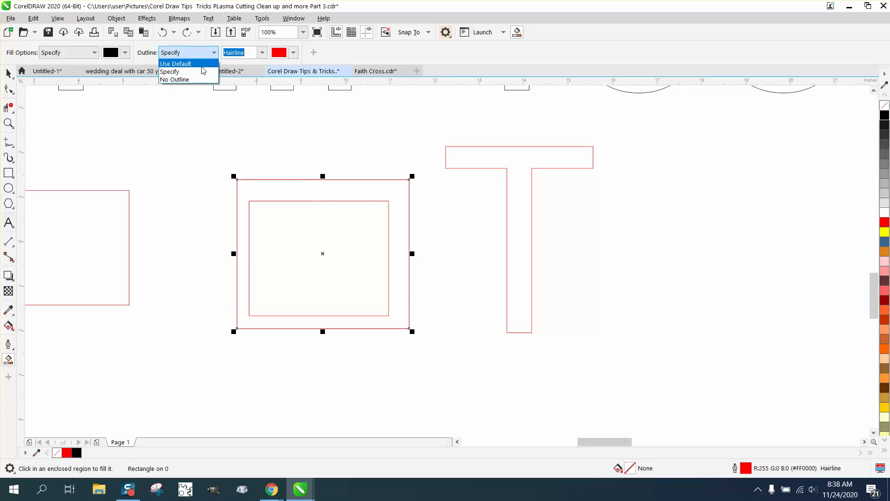
left_click(181, 79)
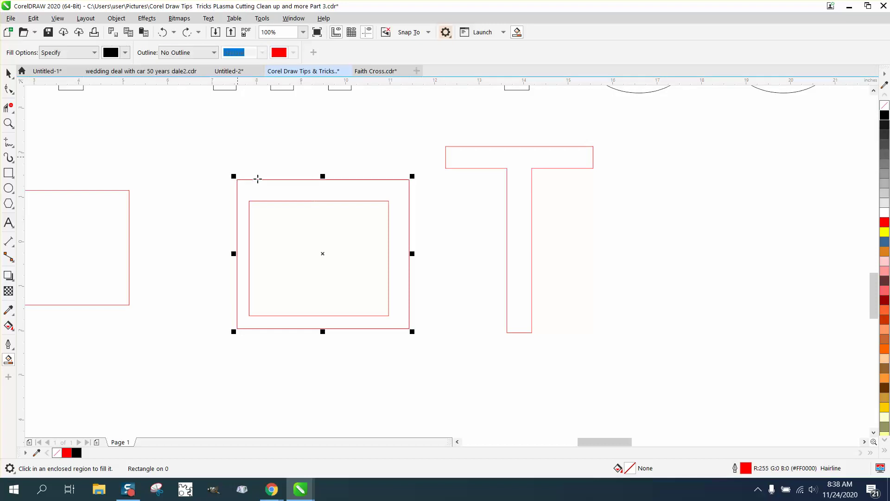
left_click(301, 220)
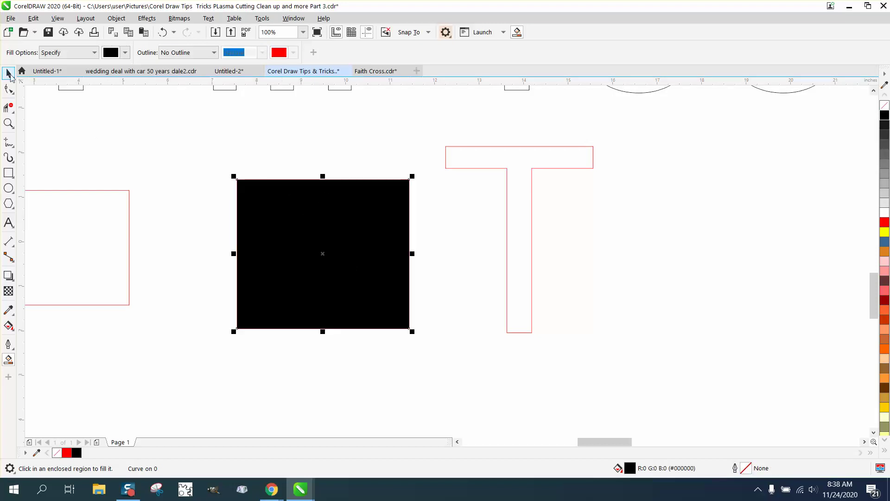
Step: Undo the black fill and draw two freehand lines down through the inner rectangle
left_click(162, 32)
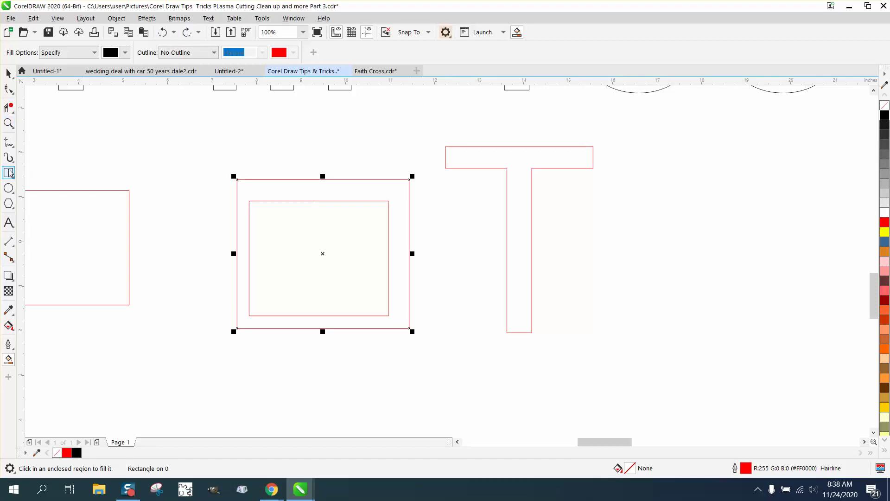
left_click(9, 143)
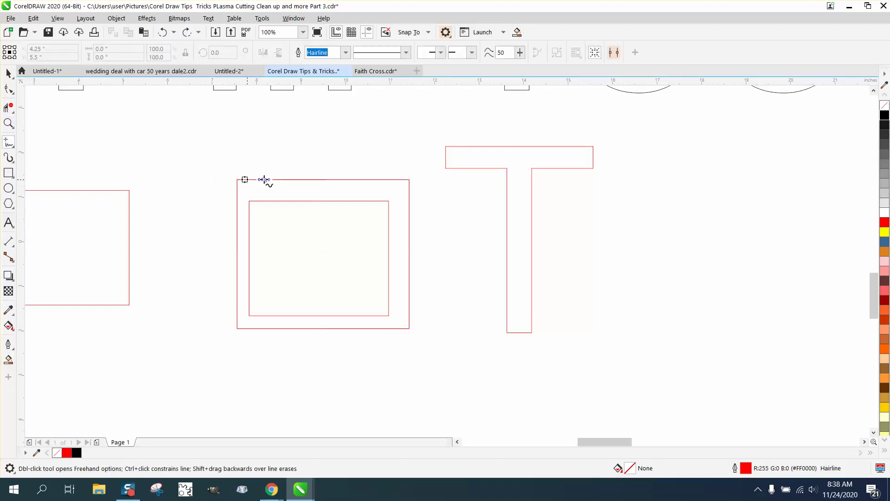
left_click_drag(280, 190, 315, 329)
left_click_drag(351, 238, 350, 339)
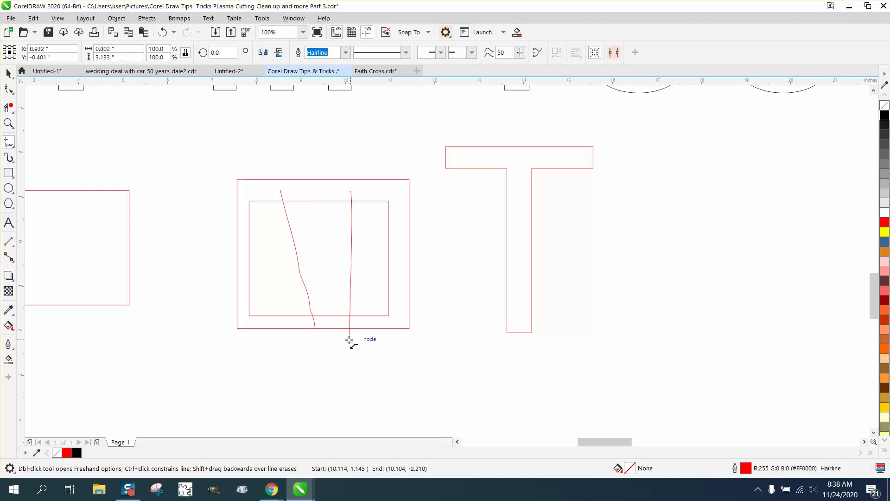
Step: Smart Fill the left and right pieces black, undoing the middle fill that leaked
left_click(9, 359)
left_click(269, 286)
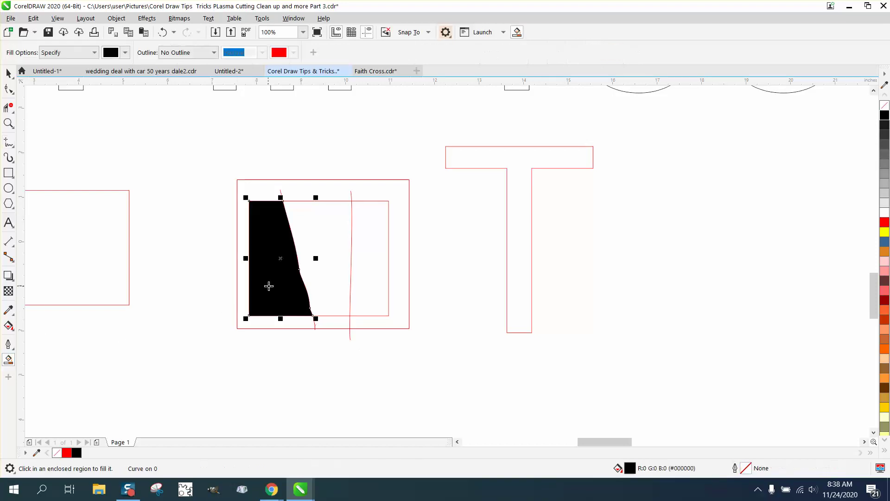
left_click(367, 284)
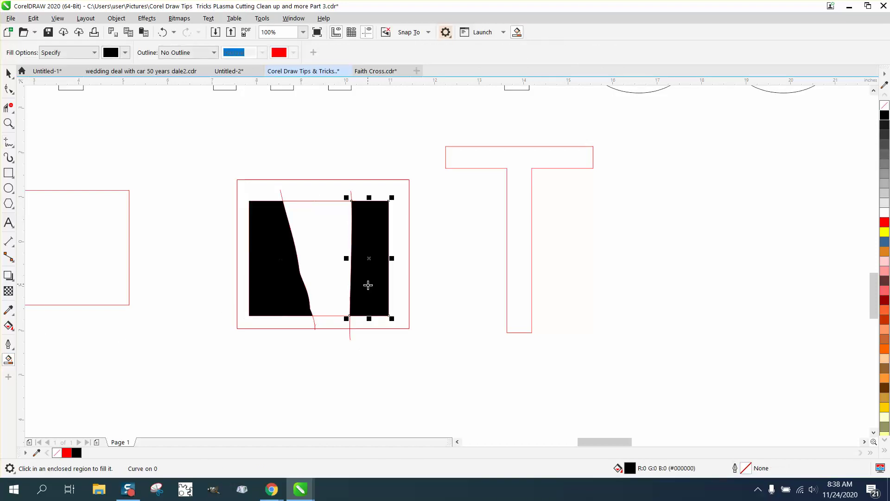
left_click(331, 265)
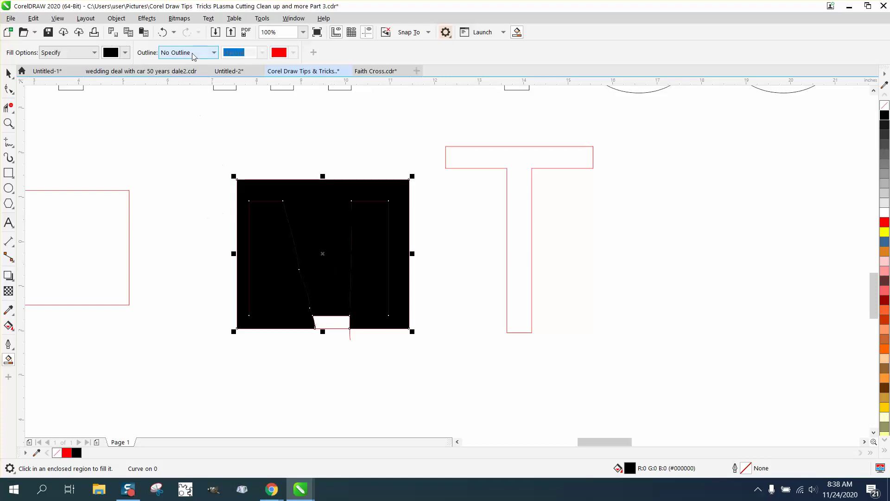
left_click(162, 32)
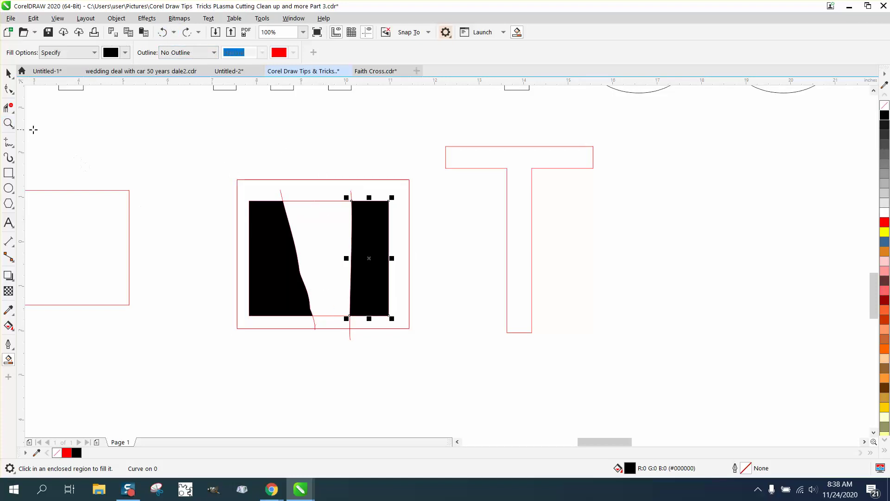
Step: Draw a freehand line across the middle gap and Smart Fill the region below it black
left_click(8, 123)
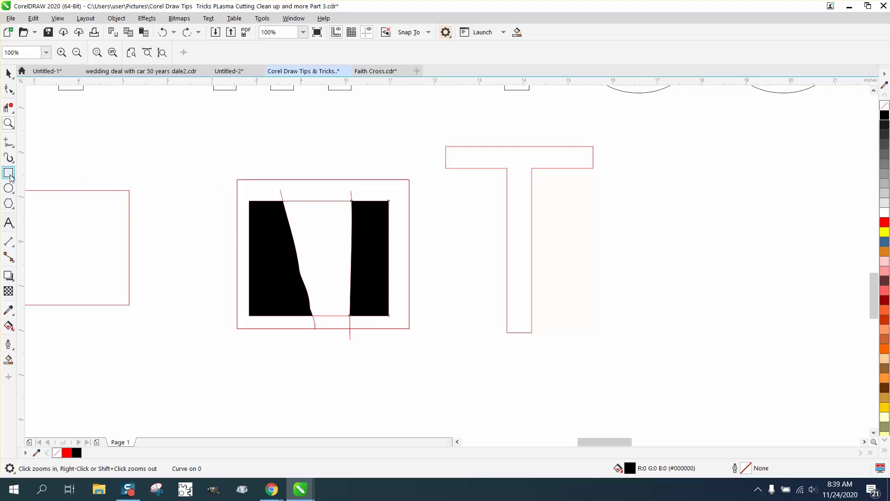
left_click(9, 141)
left_click(273, 249)
left_click(361, 259)
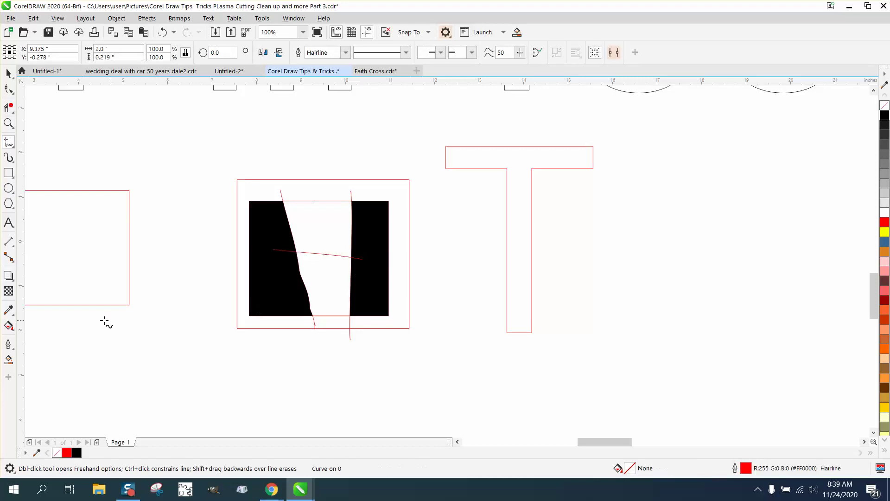
left_click(9, 359)
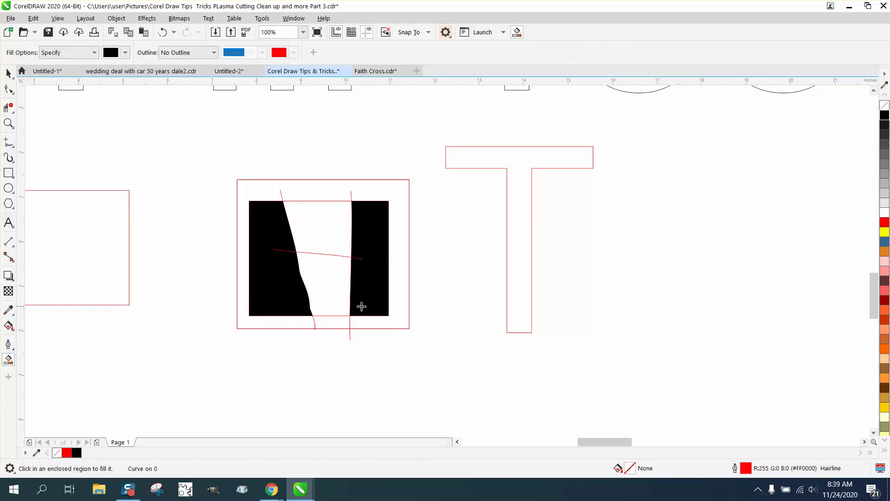
left_click(337, 288)
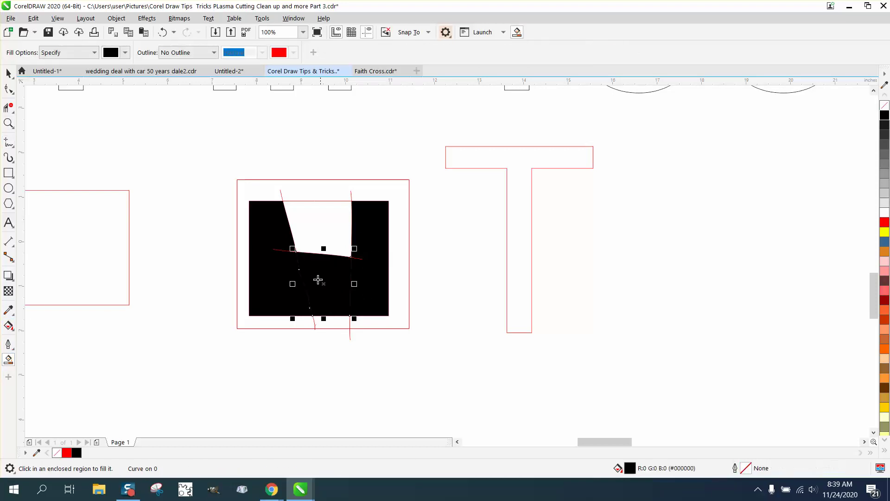
Step: Zoom in on the top of the filled shape, then zoom out to fit the title and demo shapes
left_click(9, 123)
left_click_drag(292, 195, 409, 238)
right_click(312, 224)
right_click(312, 221)
scroll(313, 224, "down", 5)
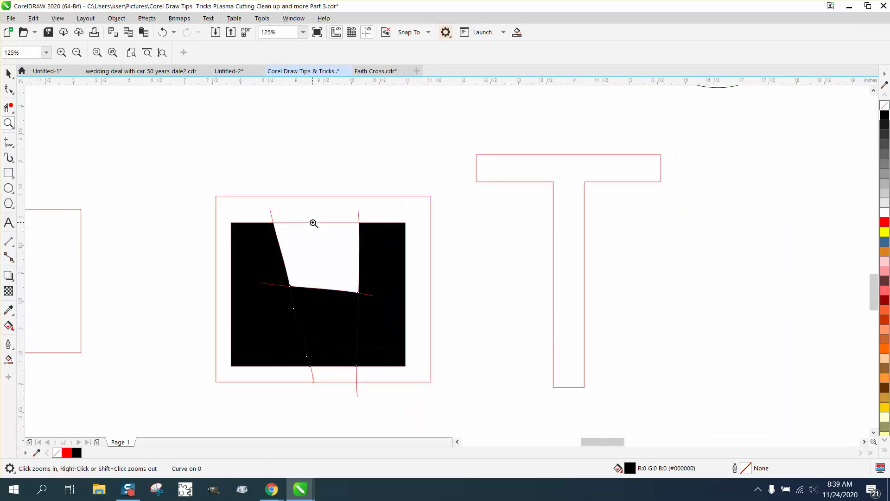
scroll(256, 199, "down", 3)
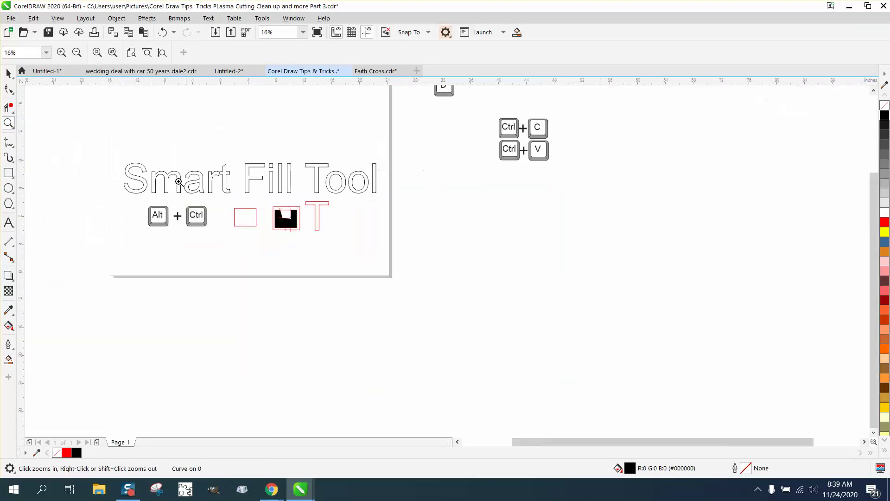
left_click_drag(111, 147, 380, 244)
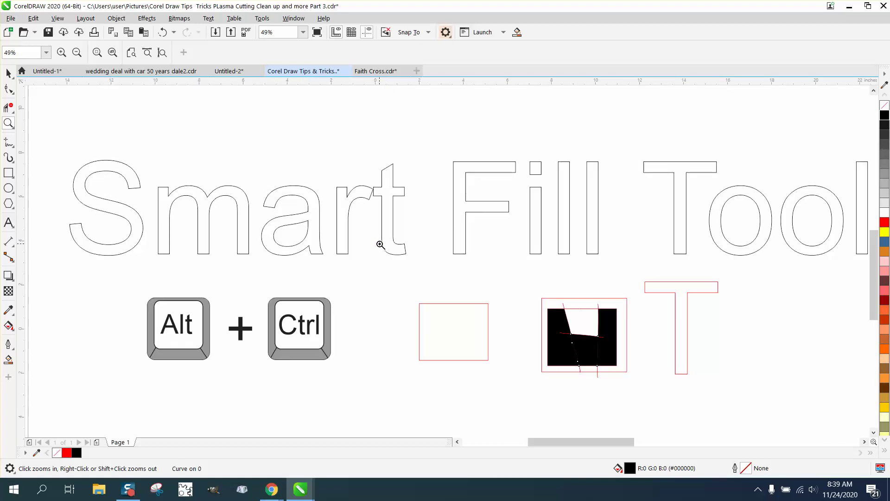